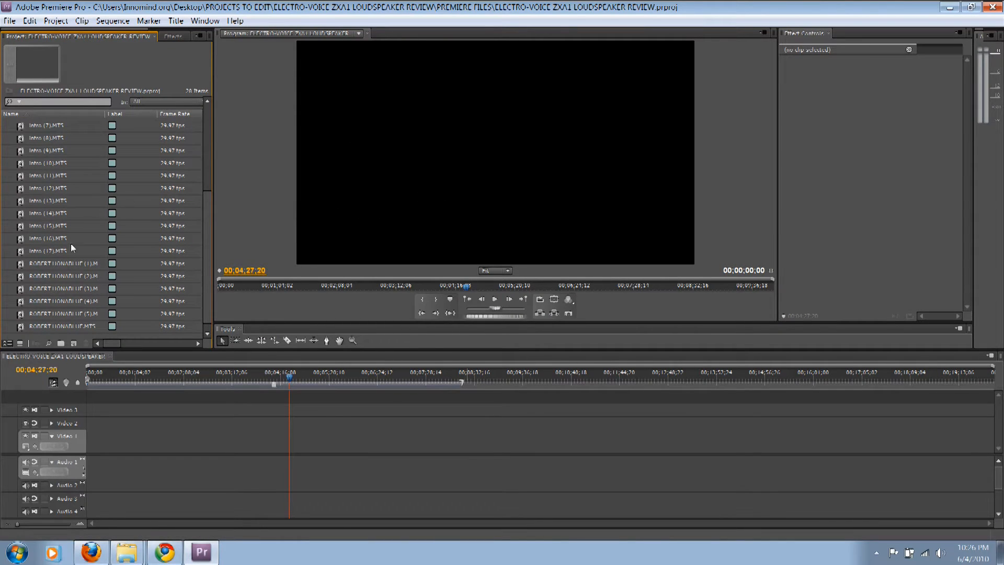
Select the six main-camera interview MTS clips in the project bin and place them together on Video 1 at the sequence start
left_click_drag(7, 257, 48, 323)
left_click(17, 268)
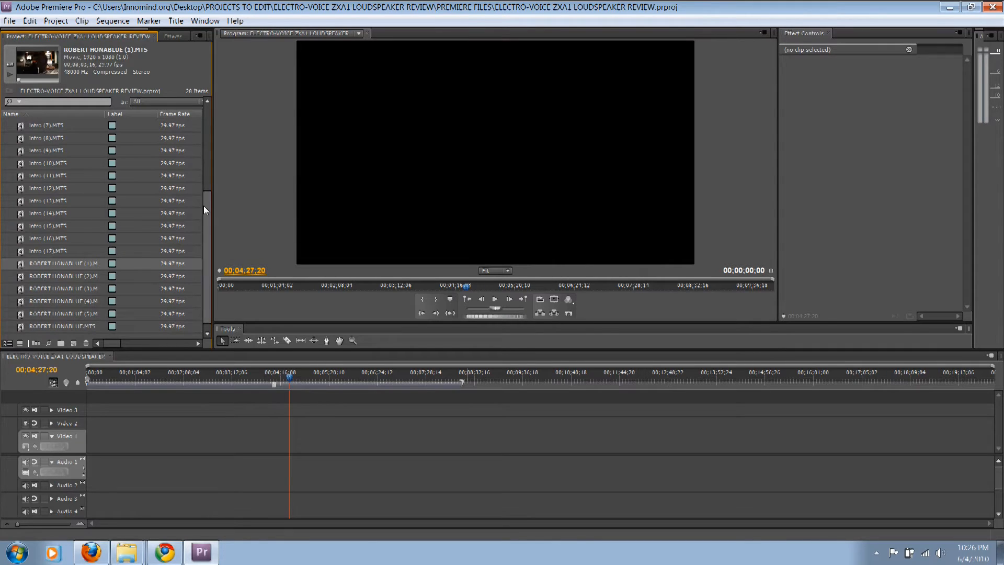
left_click(8, 266)
left_click_drag(6, 263, 58, 326)
left_click_drag(22, 263, 156, 446)
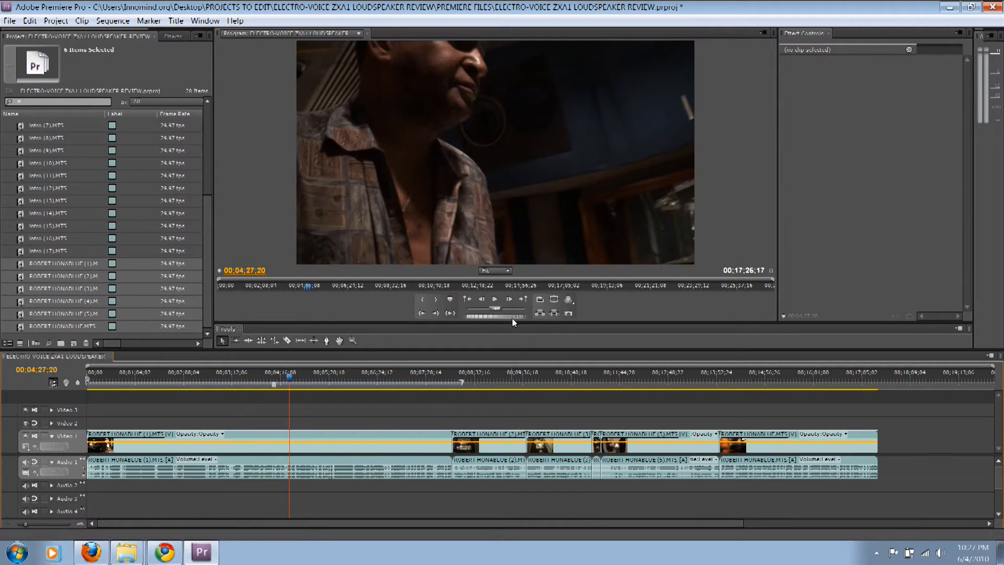
Place the interview's CAM B MOV clip on Video 2, starting partway through the first main-camera clip, and check its audio track
left_click_drag(207, 215, 214, 131)
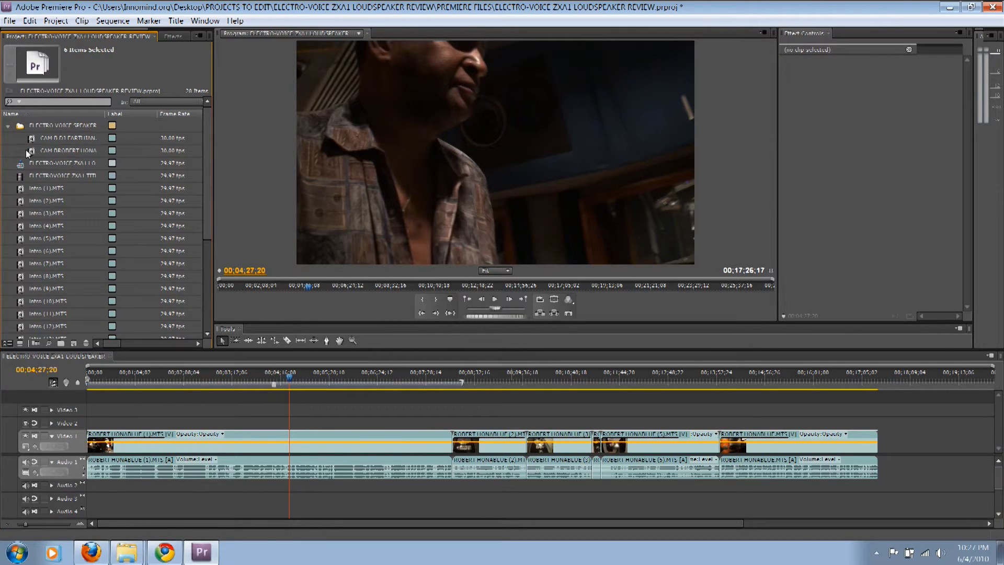
left_click_drag(31, 153, 317, 426)
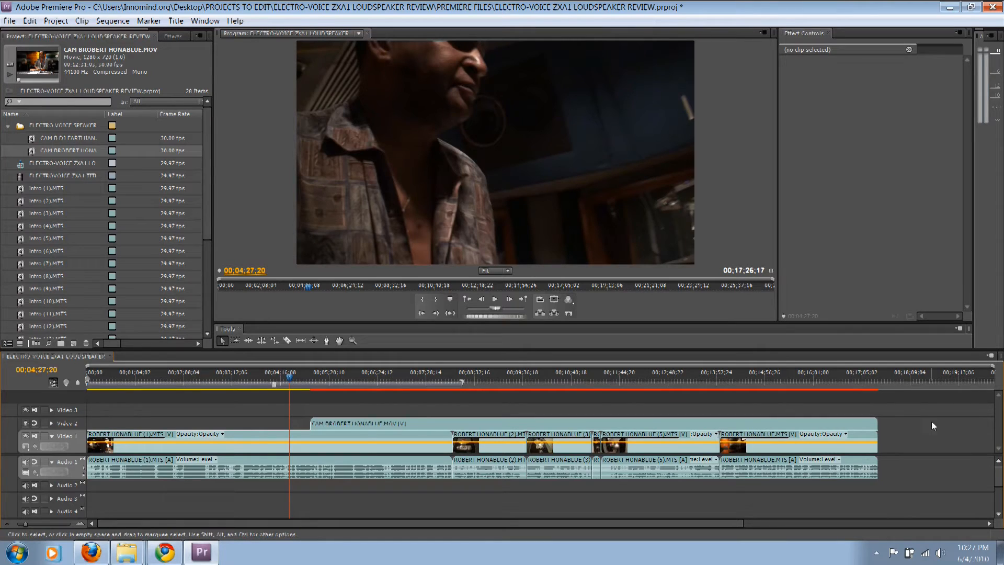
left_click_drag(999, 477, 998, 499)
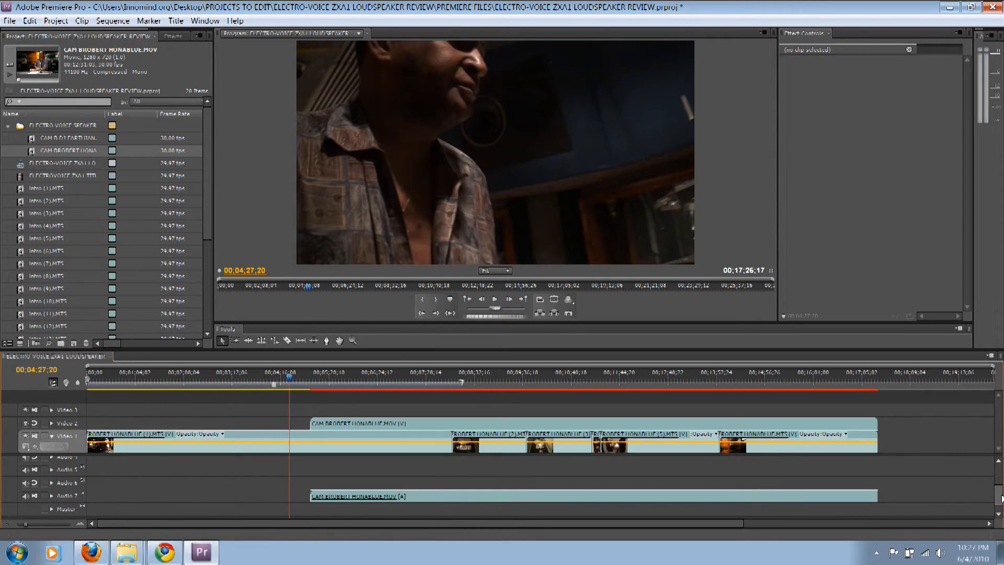
left_click_drag(999, 496, 999, 475)
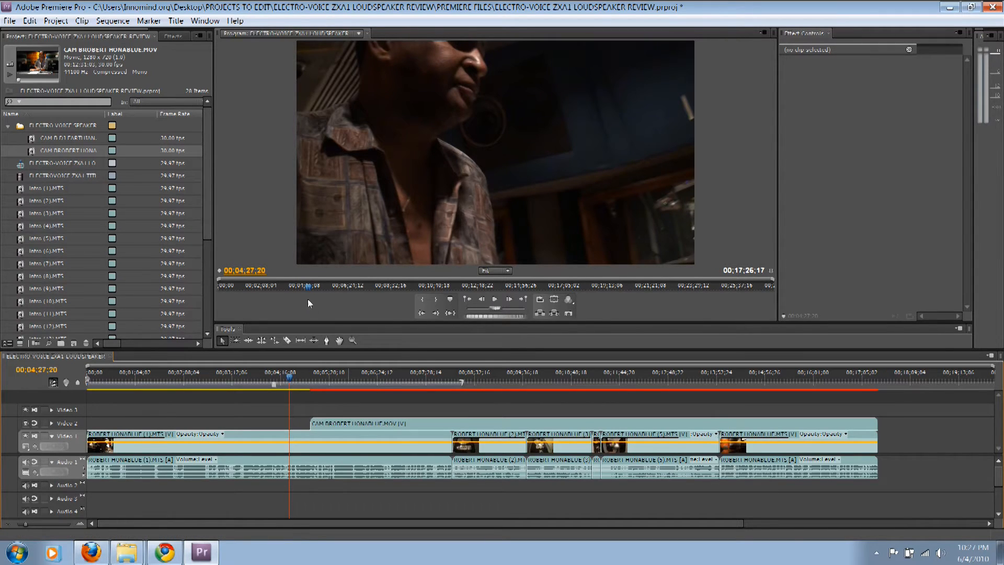
Save the project and export it as Final Cut Pro XML named ELECTRO-VOICE ZXA1 LOUDSPEAKER REVIEW.xml in the PREMIERE FILES folder
key("ctrl+s")
left_click(10, 23)
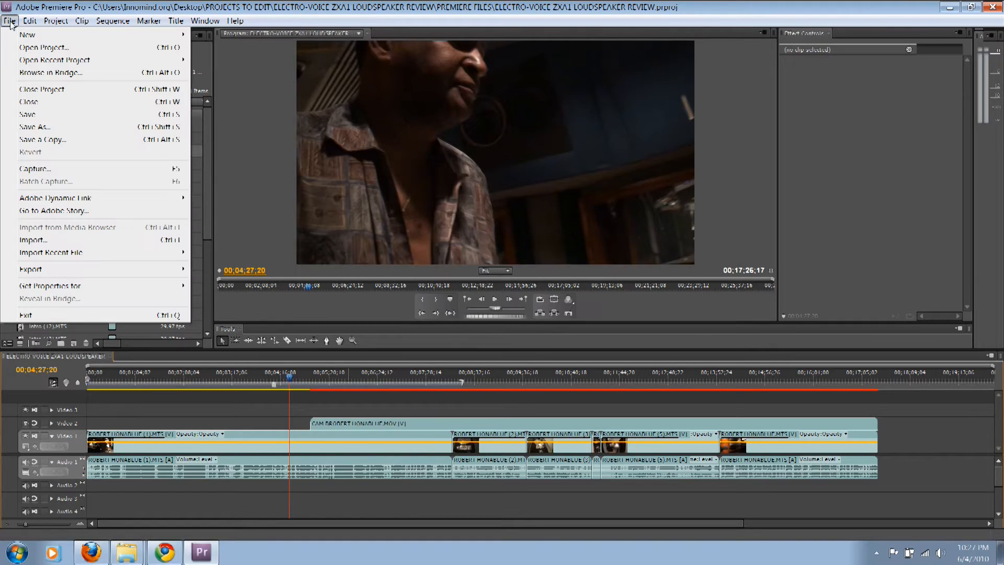
mouse_move(97, 269)
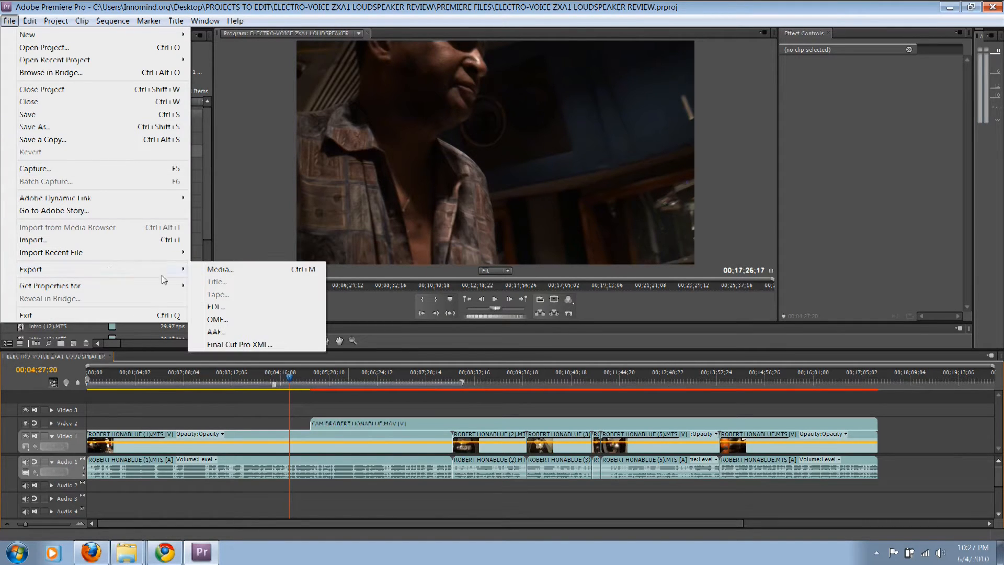
left_click(259, 346)
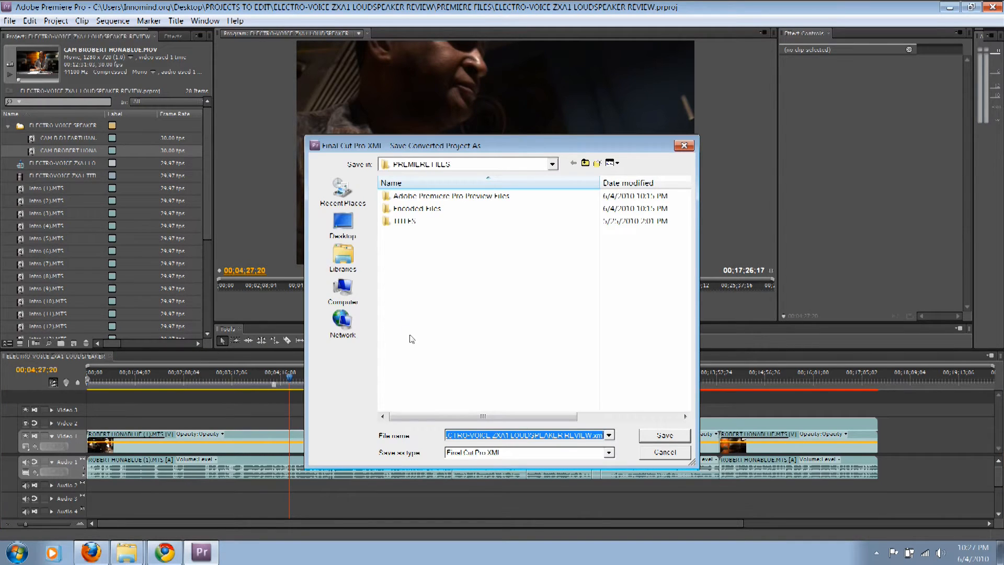
left_click(551, 164)
left_click(552, 165)
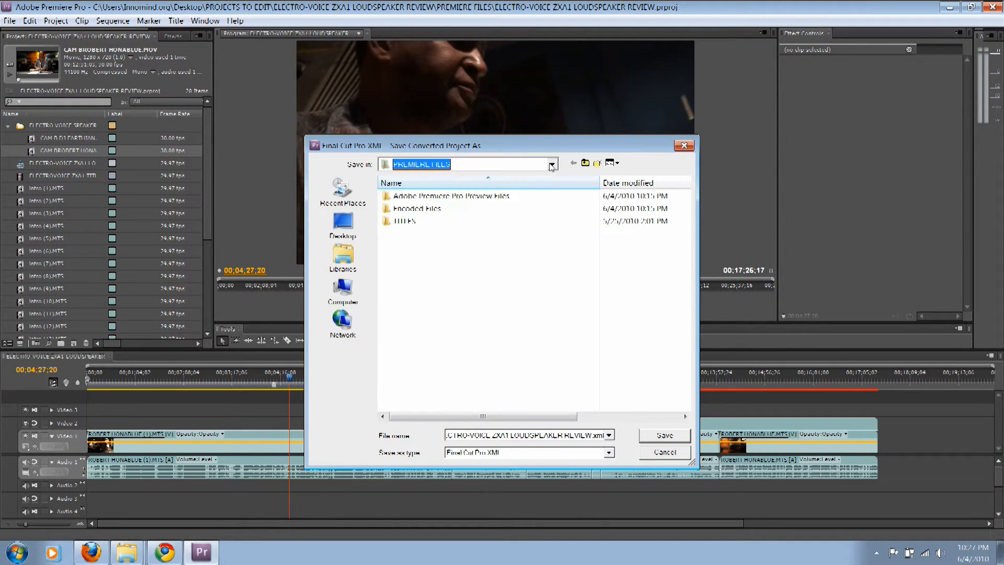
left_click(575, 435)
left_click_drag(591, 435, 600, 435)
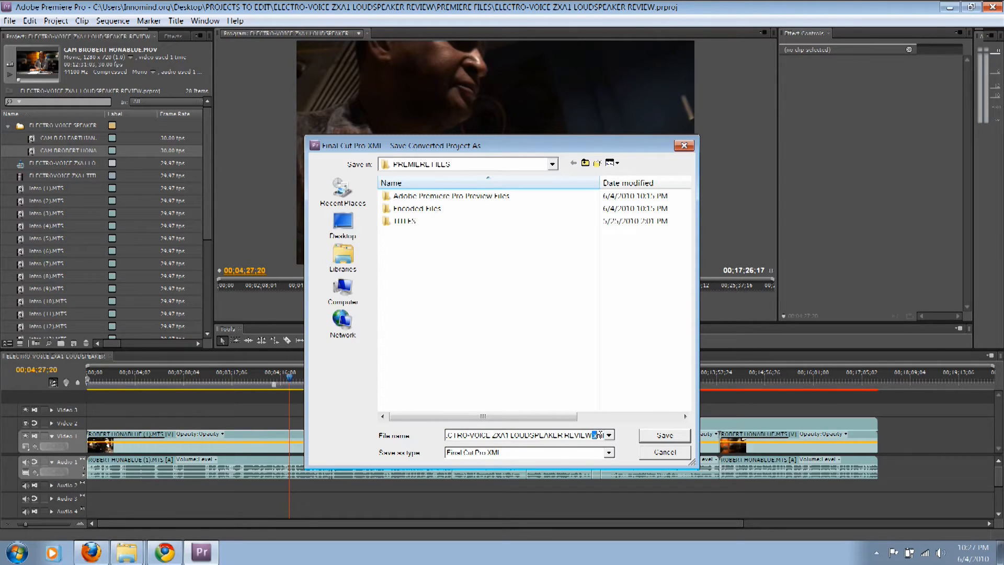
left_click(459, 288)
left_click(662, 436)
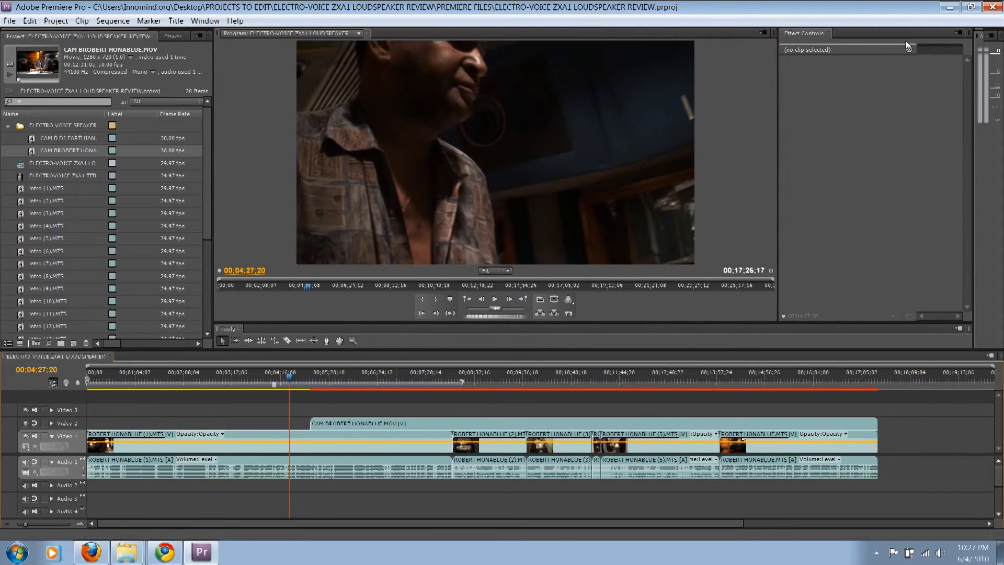
Minimize Premiere Pro, locate the exported XML in the PREMIERE FILES folder with full file names showing, and launch PluralEyes for Premiere Pro
left_click(950, 9)
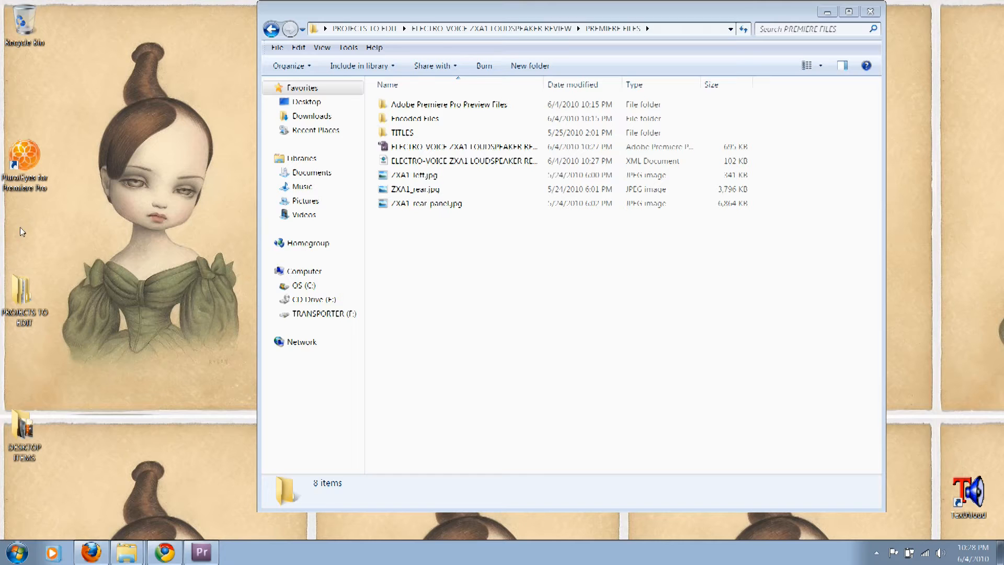
double_click(31, 162)
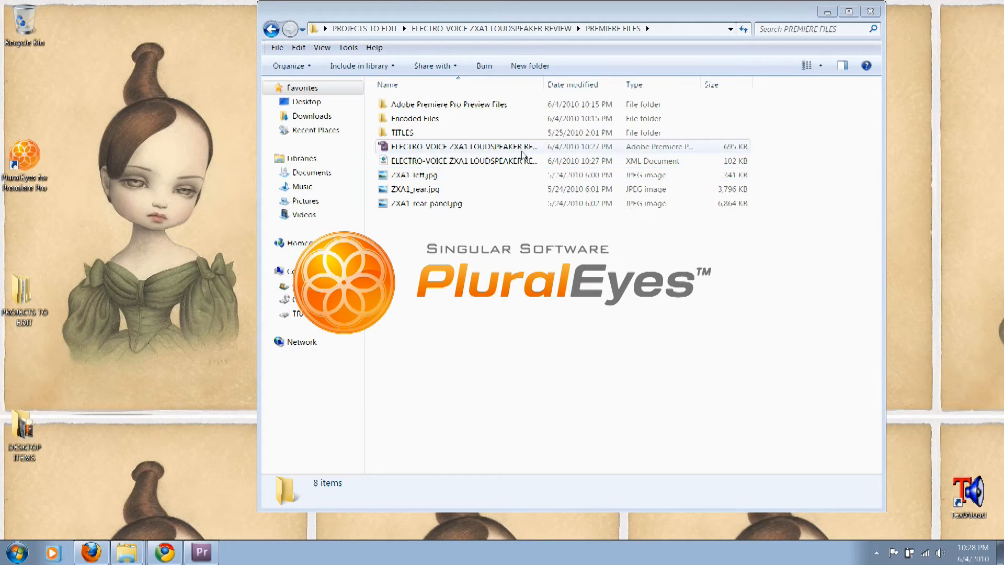
left_click_drag(544, 84, 649, 97)
left_click(581, 160)
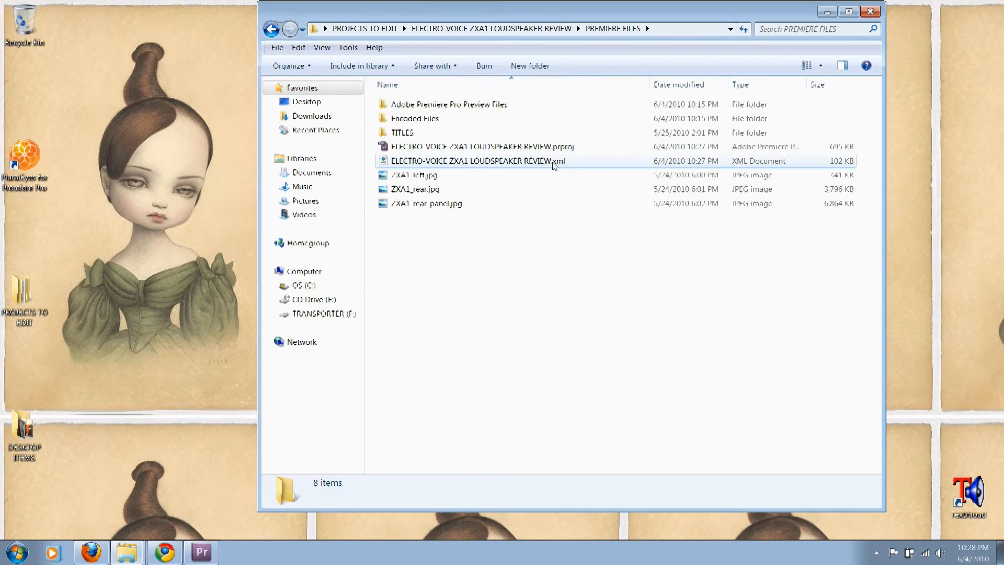
double_click(25, 155)
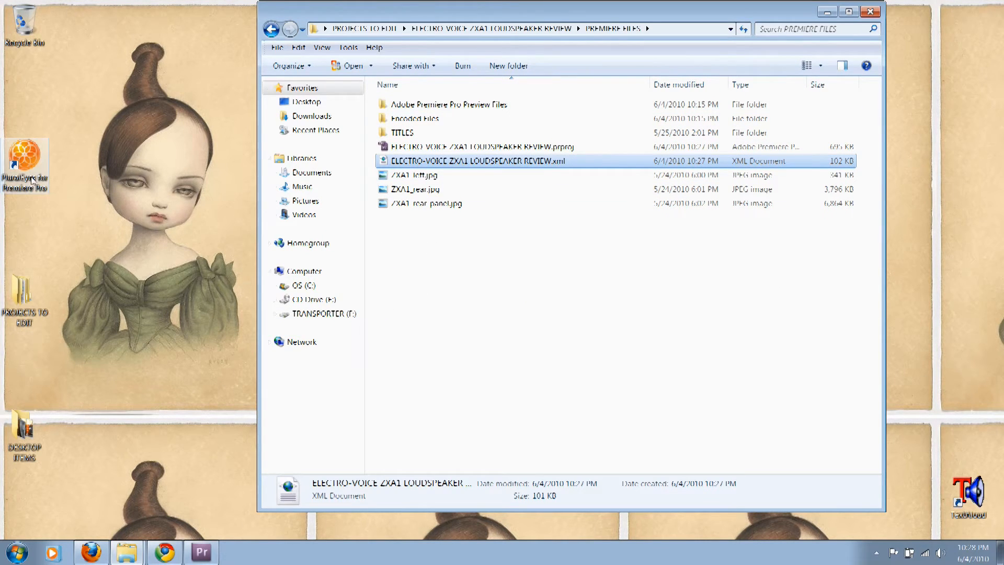
left_click(236, 551)
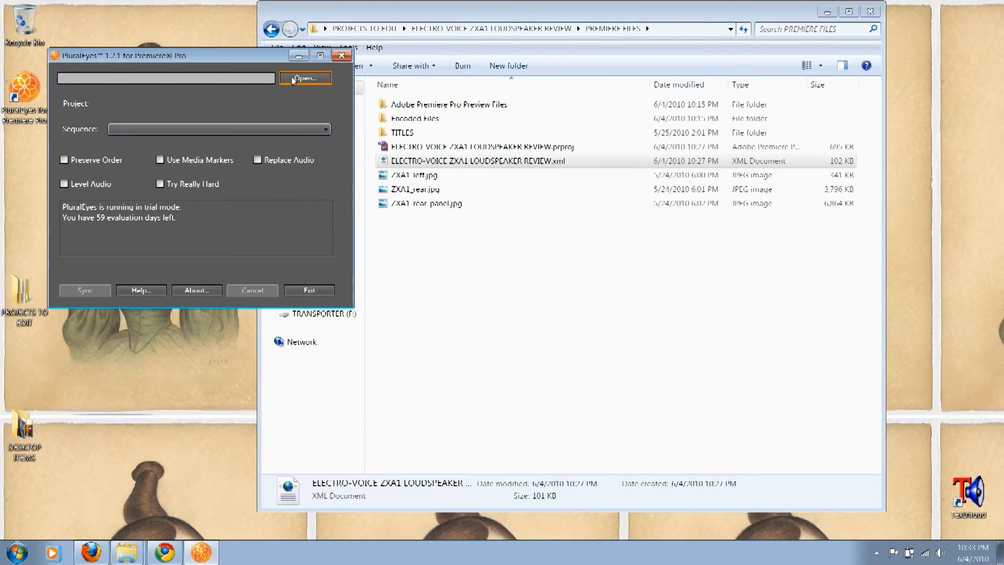
Open ELECTRO-VOICE ZXA1 LOUDSPEAKER REVIEW.xml in PluralEyes from the project's PREMIERE FILES folder inside PROJECTS TO EDIT on the desktop
left_click(292, 80)
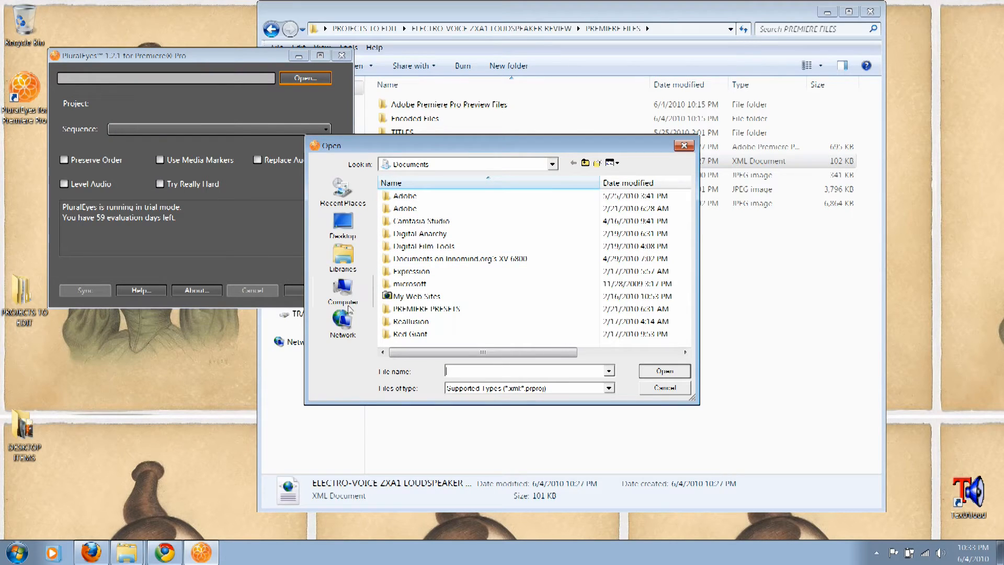
left_click(355, 218)
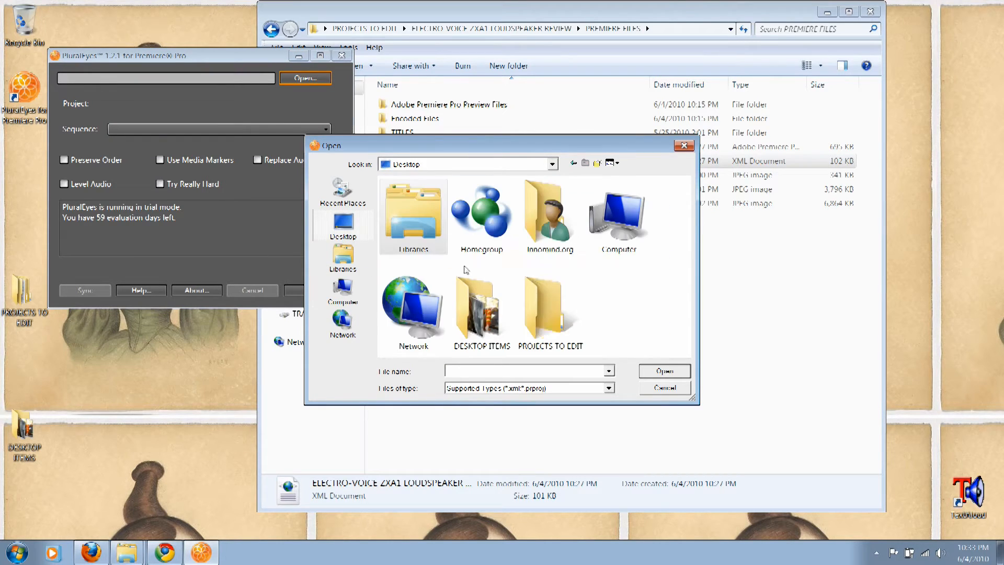
double_click(536, 316)
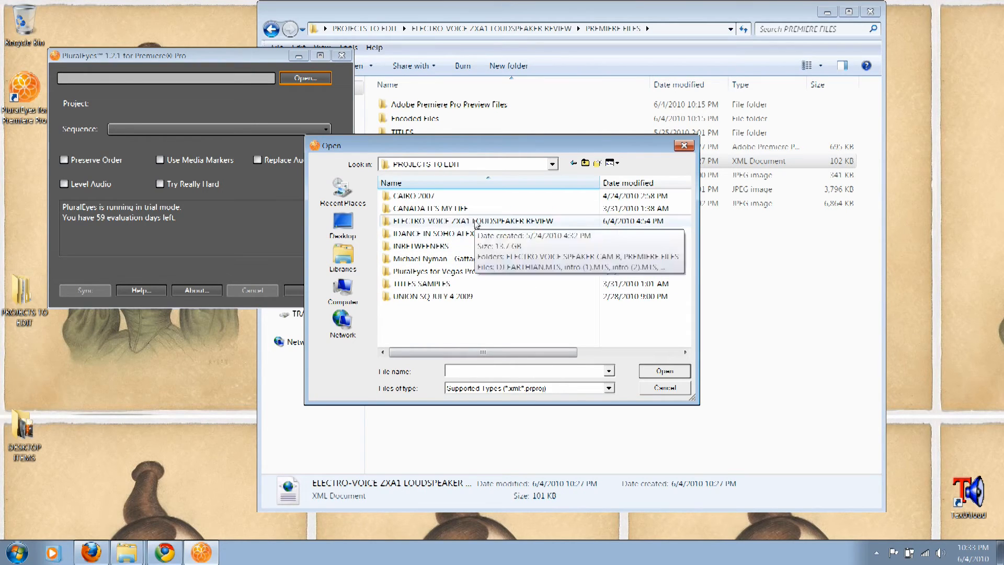
double_click(456, 221)
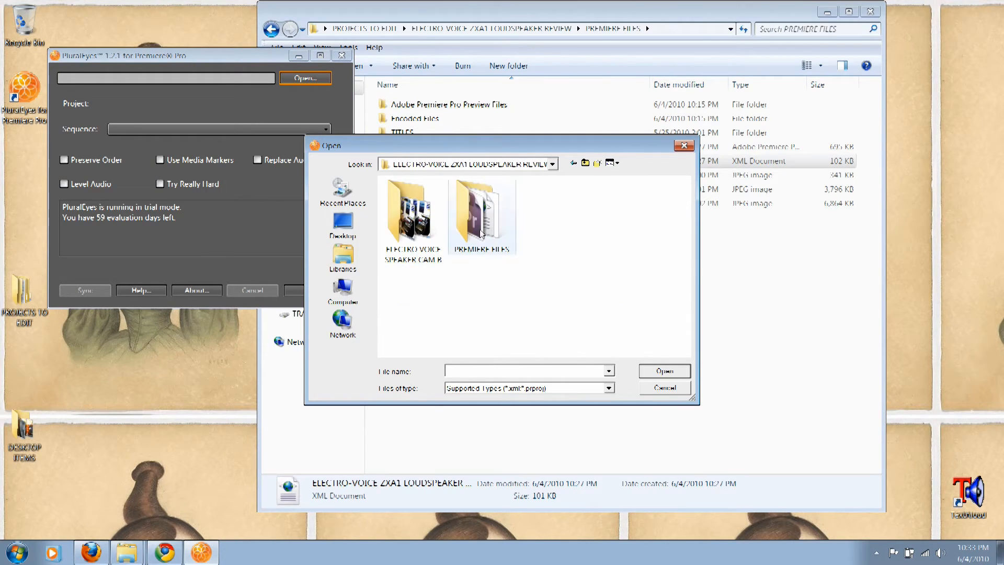
double_click(477, 214)
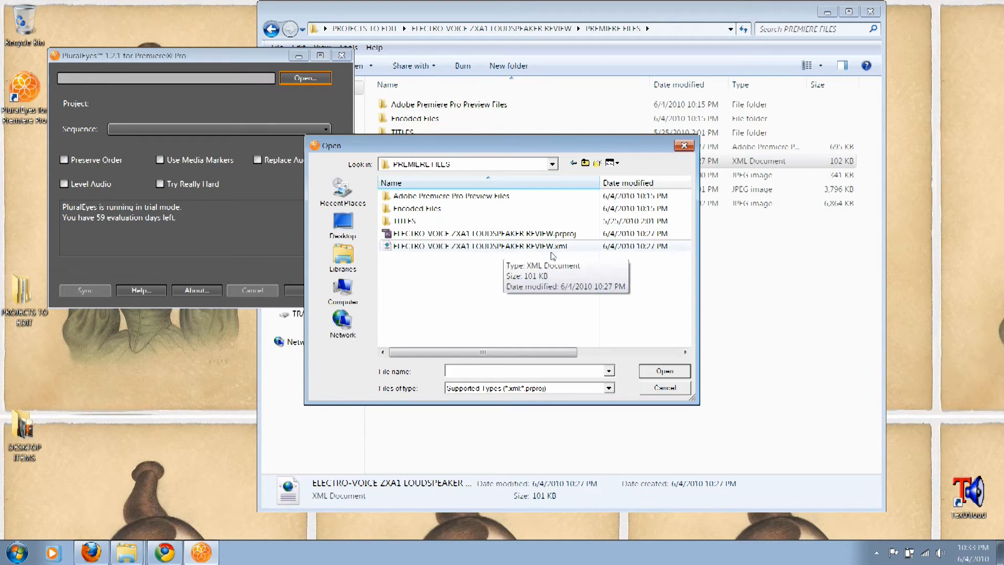
double_click(550, 248)
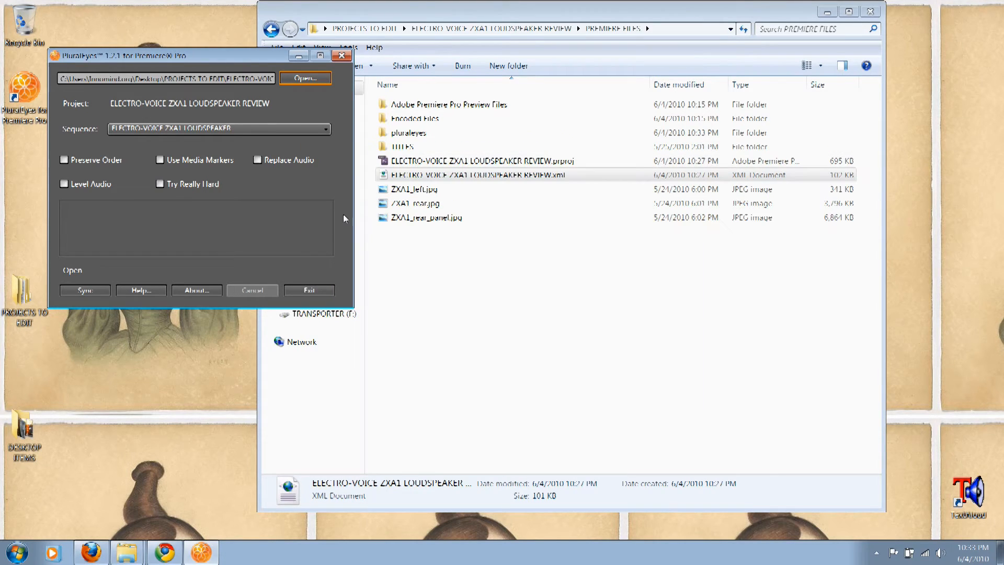
Enable Preserve Order for the ELECTRO-VOICE ZXA1 LOUDSPEAKER sequence and try to sync it
left_click(64, 160)
left_click(286, 128)
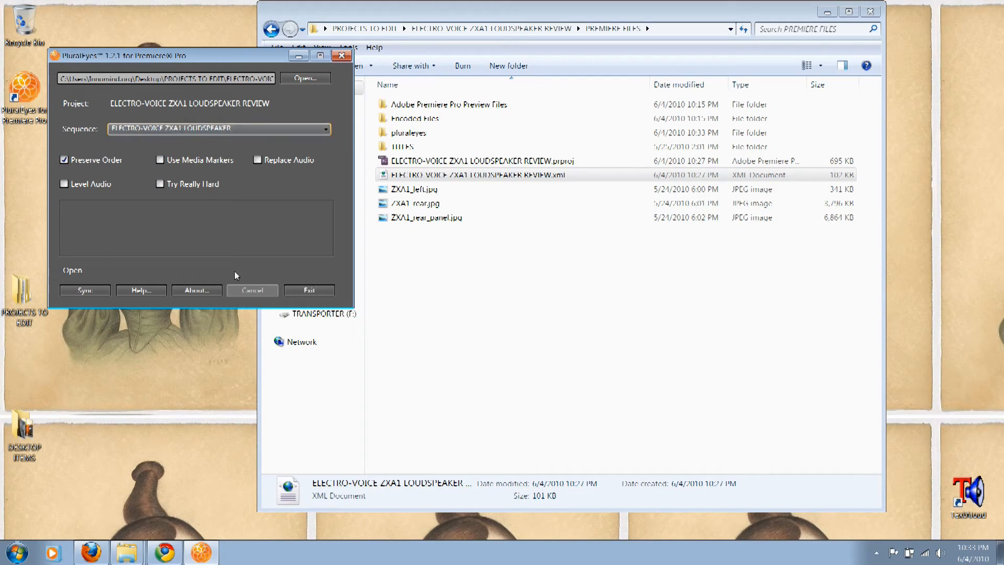
left_click(86, 290)
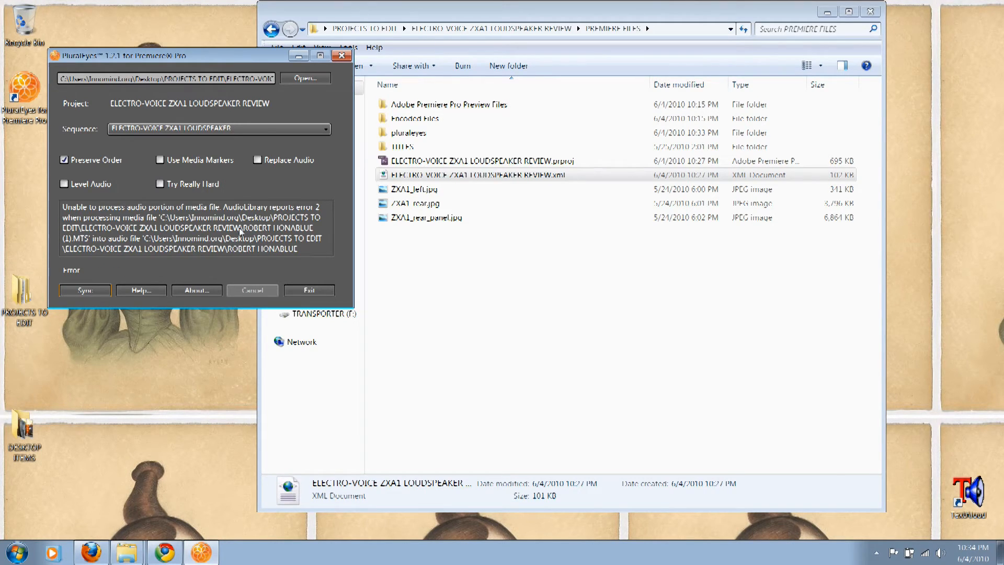
left_click(86, 291)
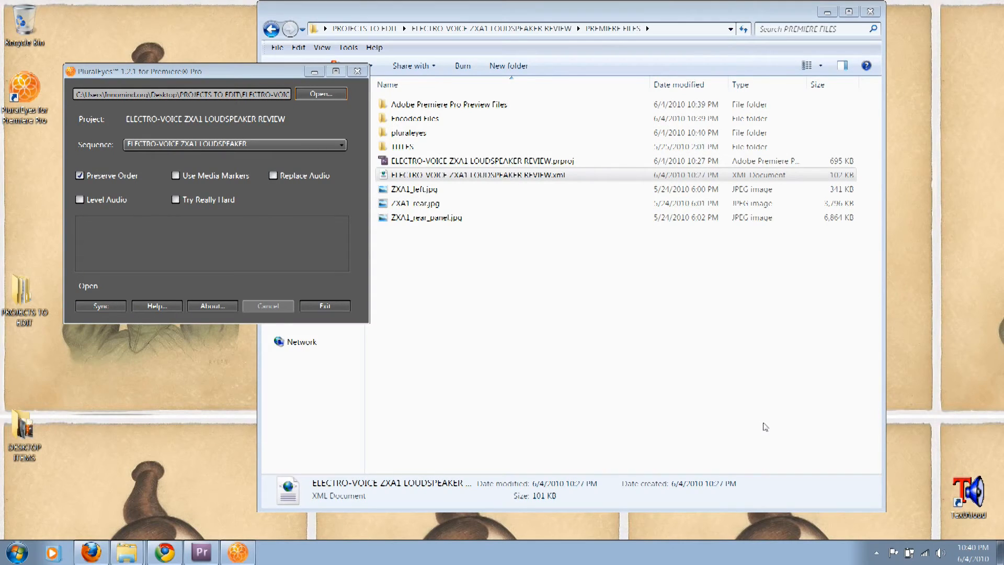
Switch to Premiere Pro and examine the main-camera clips on Video 1 against the CAM B clip on Video 2 at different times
left_click(264, 76)
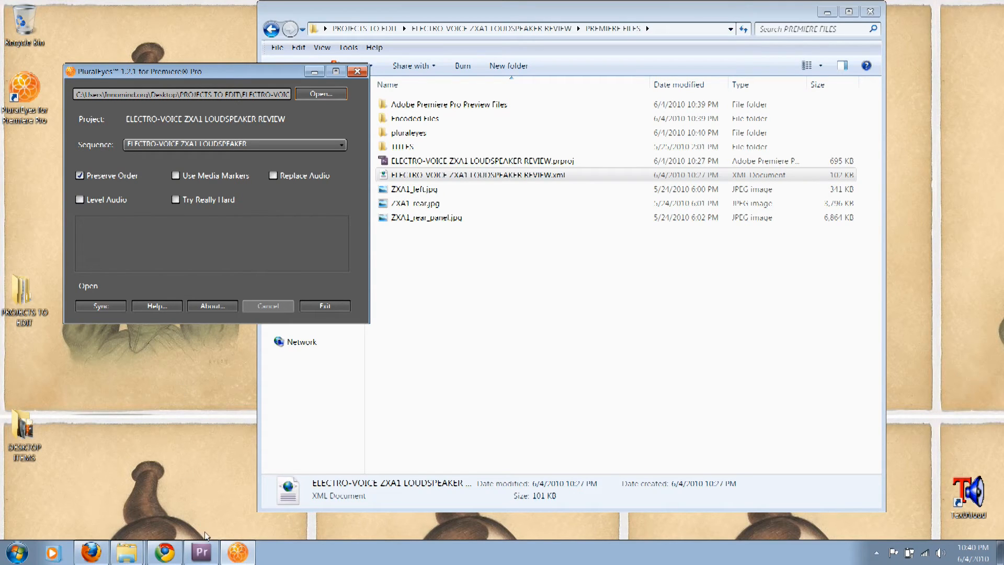
left_click(201, 553)
left_click(202, 551)
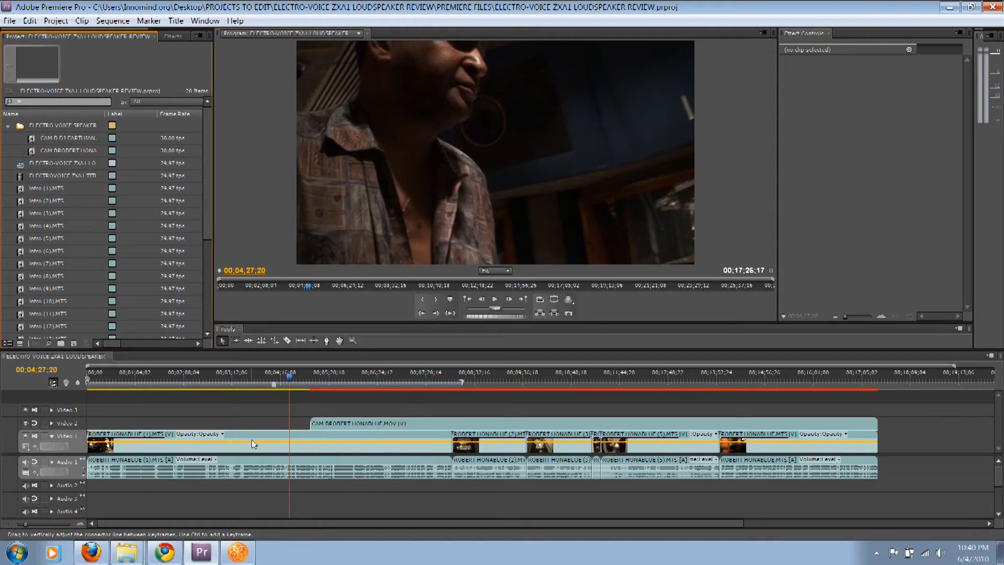
left_click(252, 444)
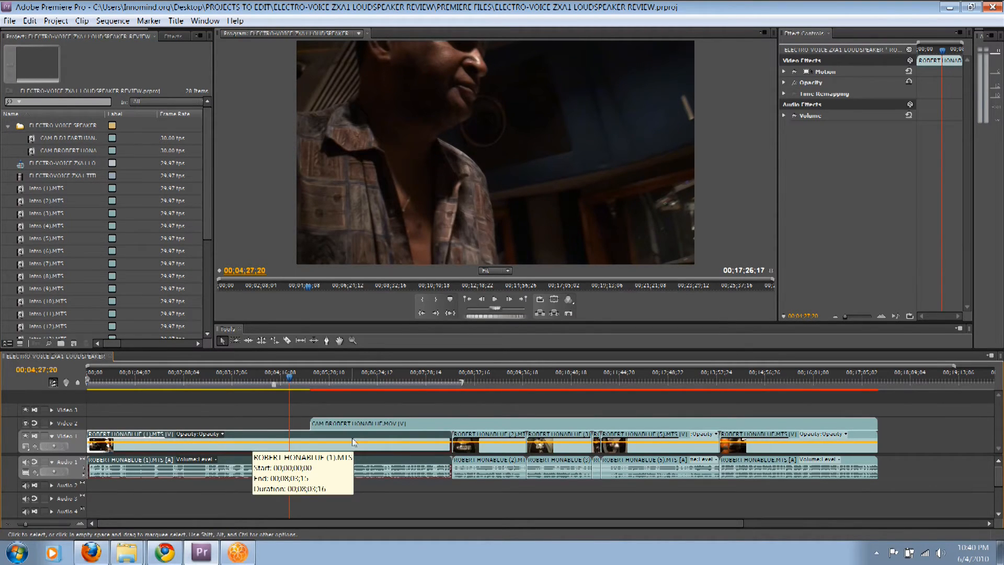
left_click(419, 424)
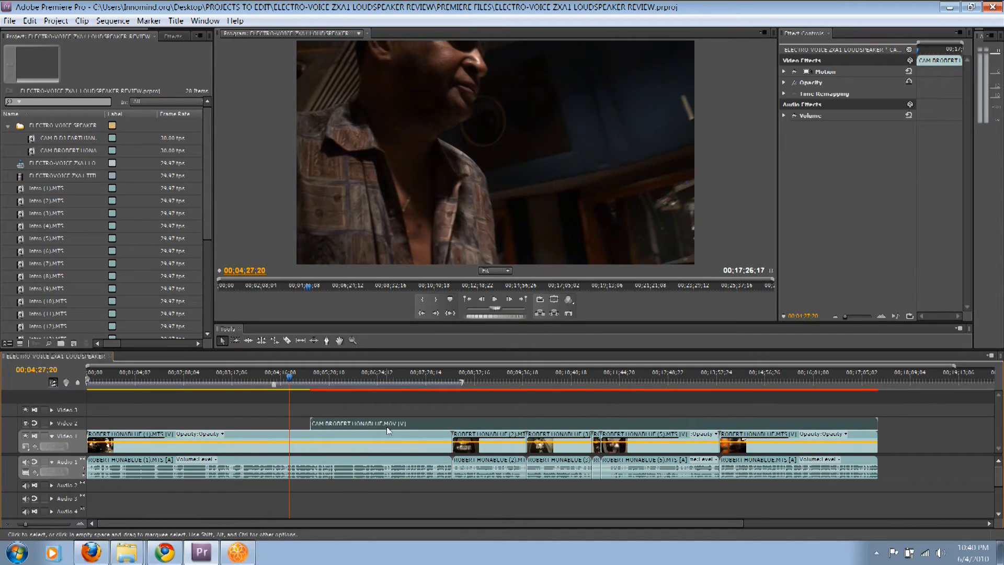
left_click(239, 435)
left_click(256, 380)
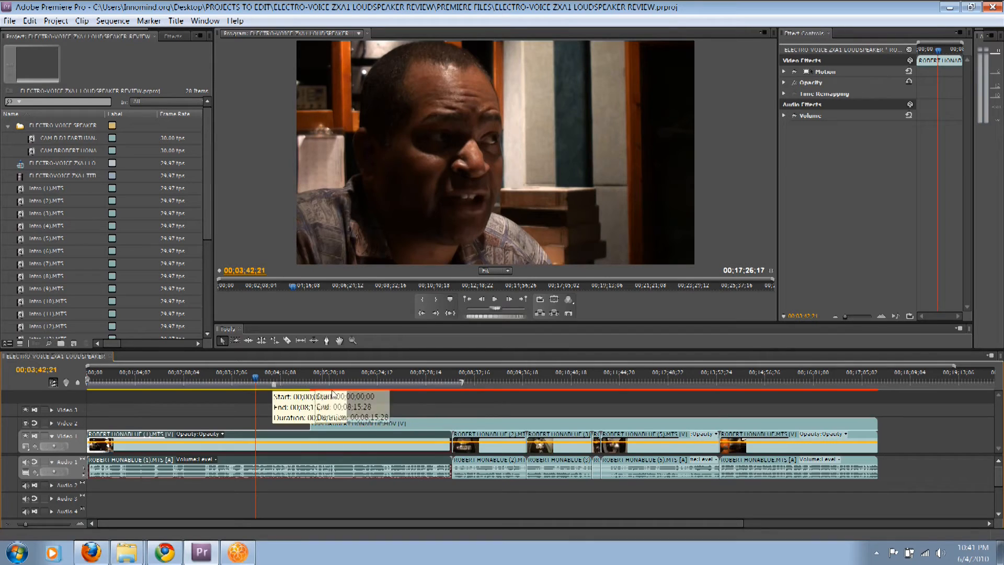
left_click(355, 387)
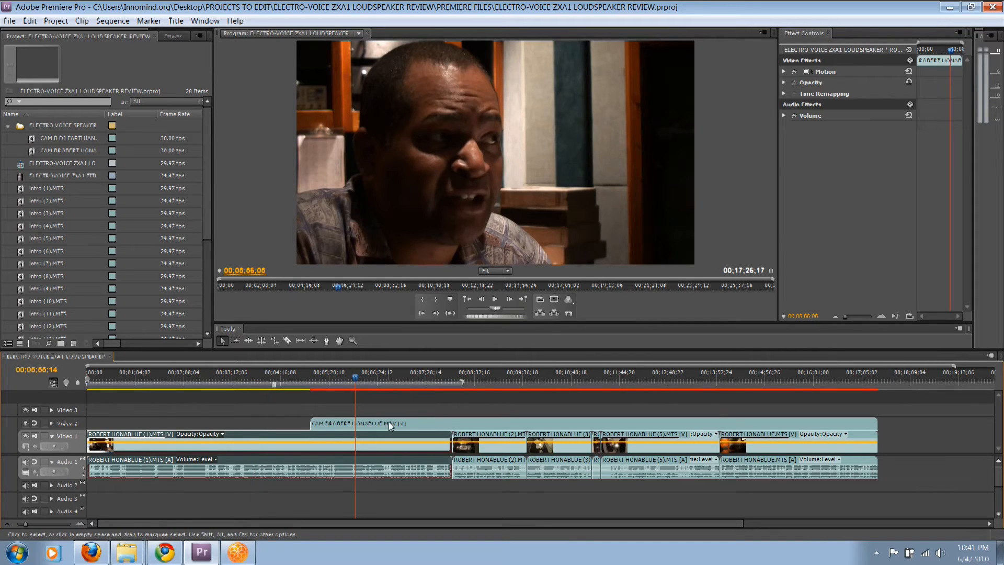
left_click(388, 421)
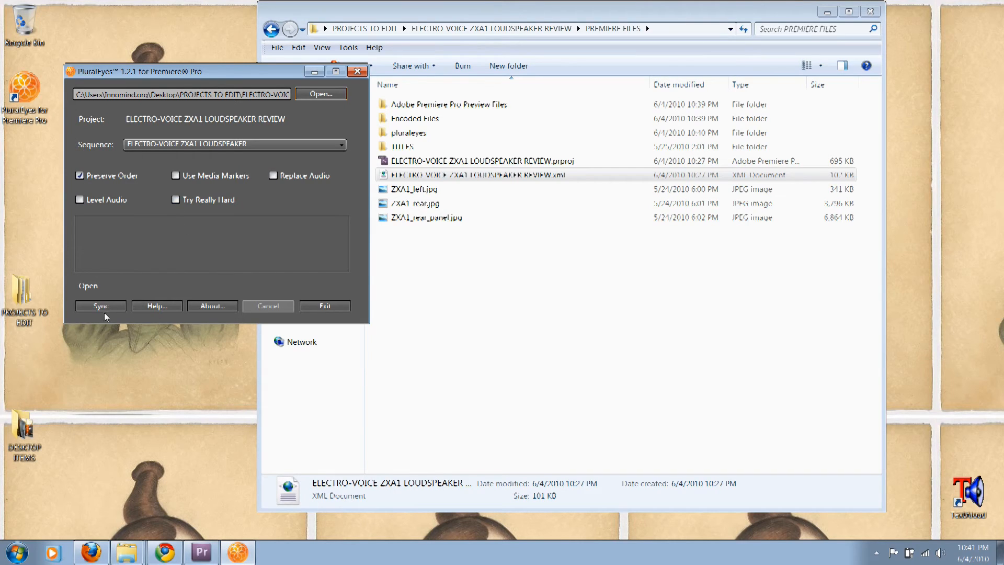
Try to sync the sequence in PluralEyes again, and inspect the first main-camera clip in Premiere Pro at 00;04;03;14
left_click(103, 308)
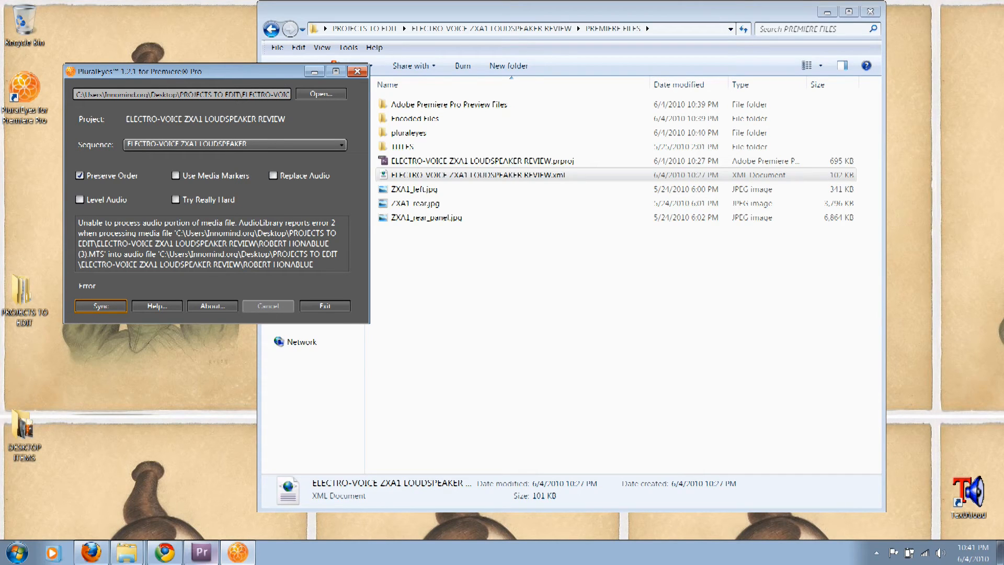
left_click(201, 551)
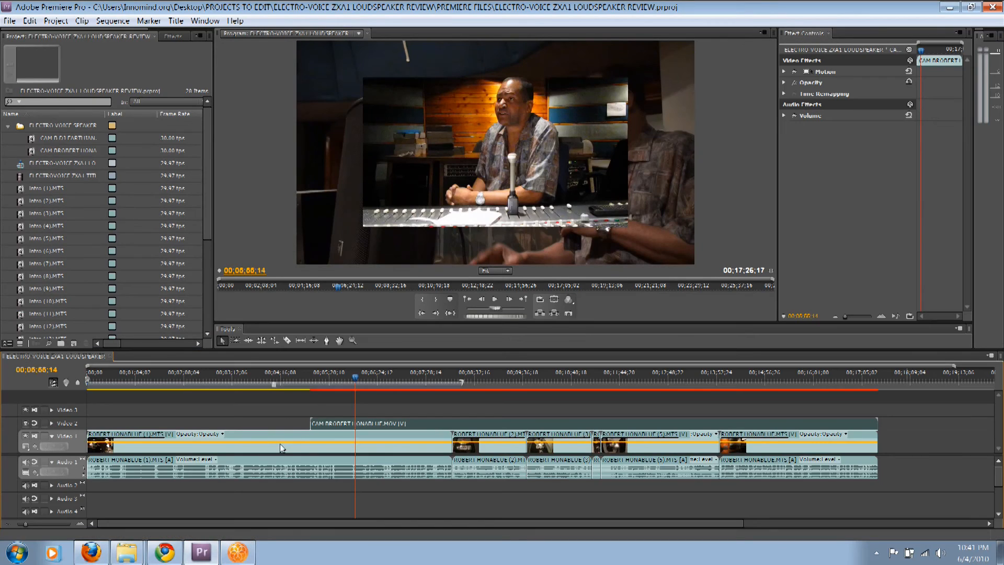
left_click(271, 378)
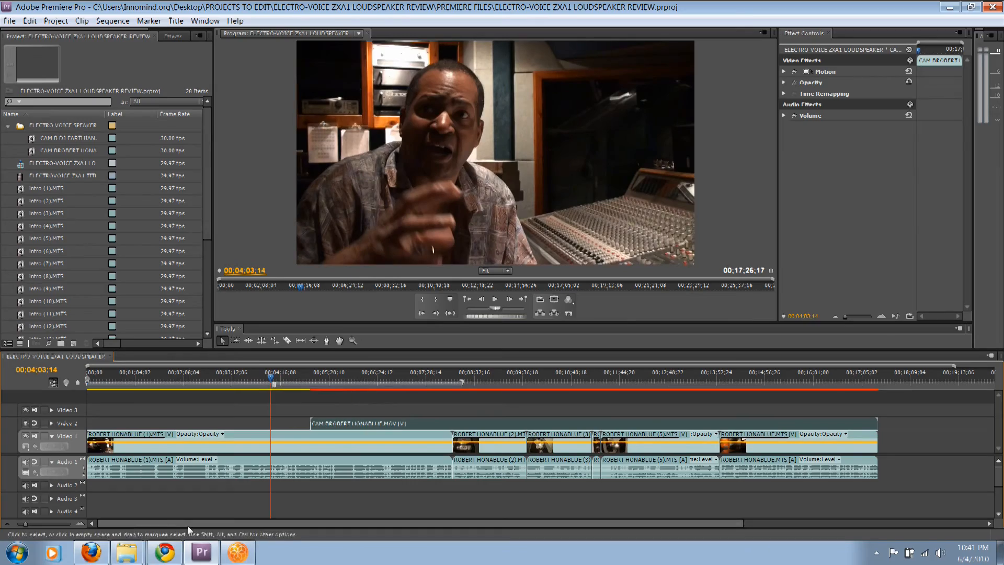
left_click(201, 551)
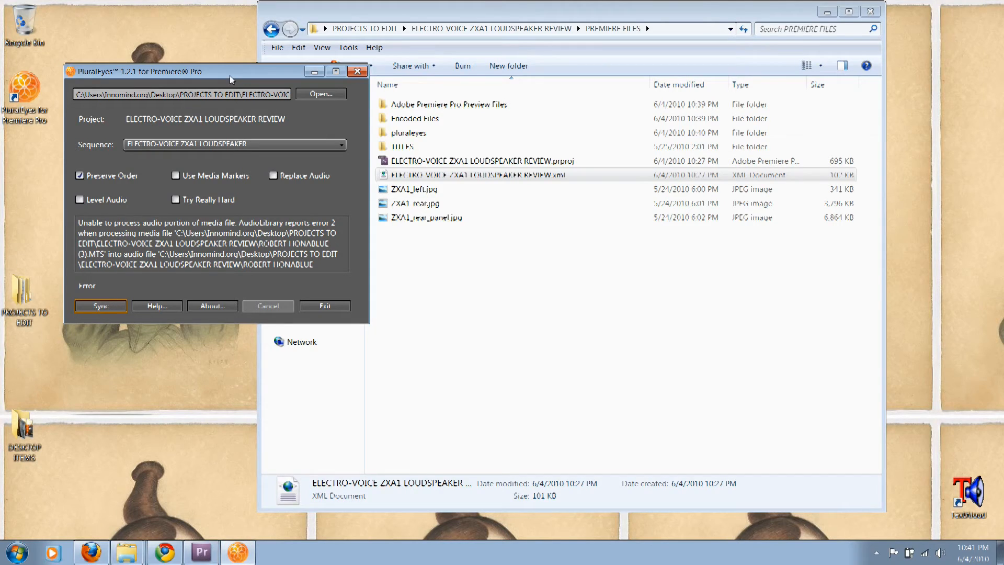